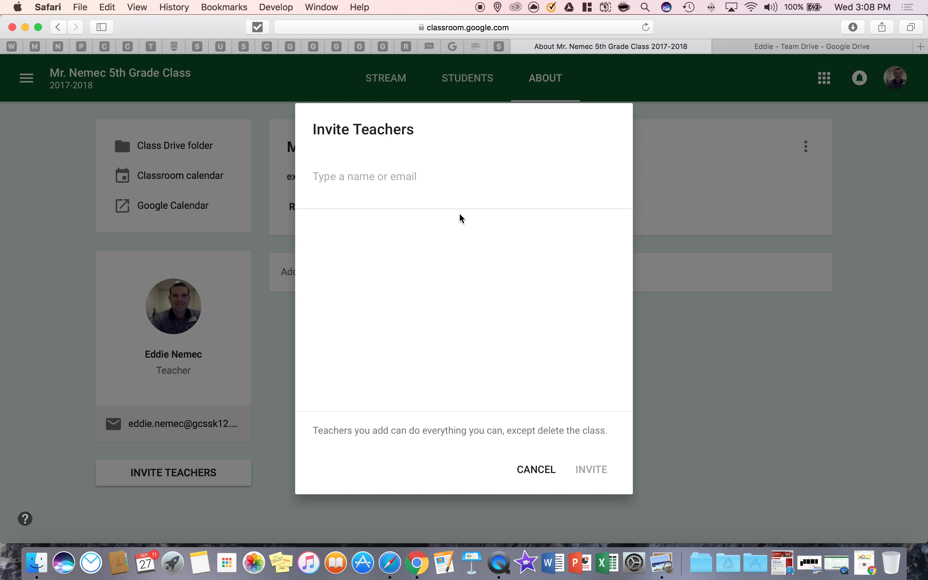
click(546, 472)
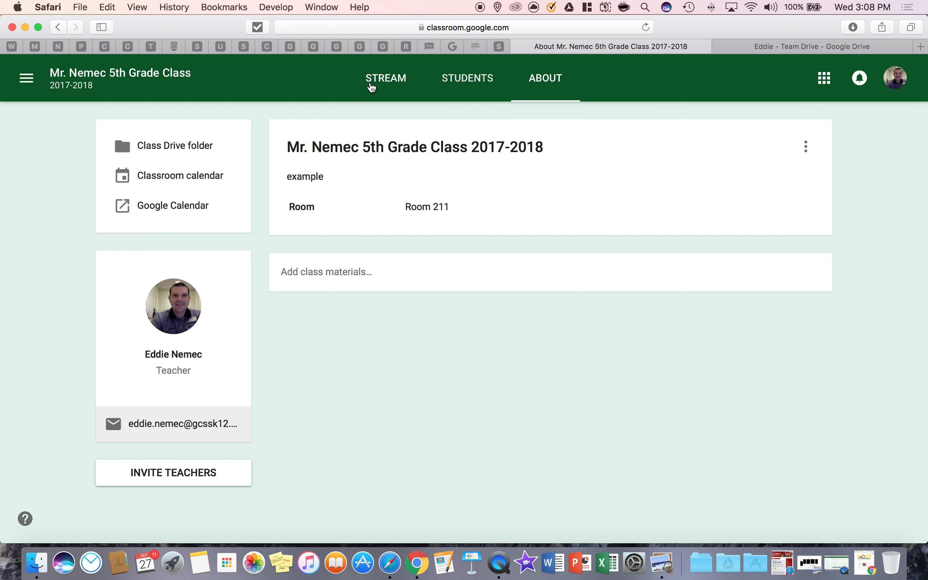
click(342, 279)
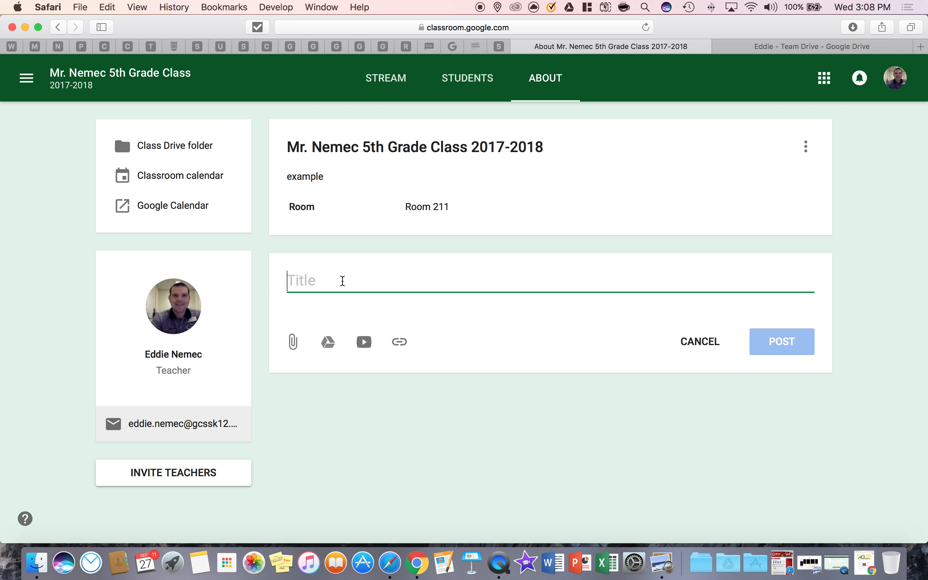
text(Great Research Website)
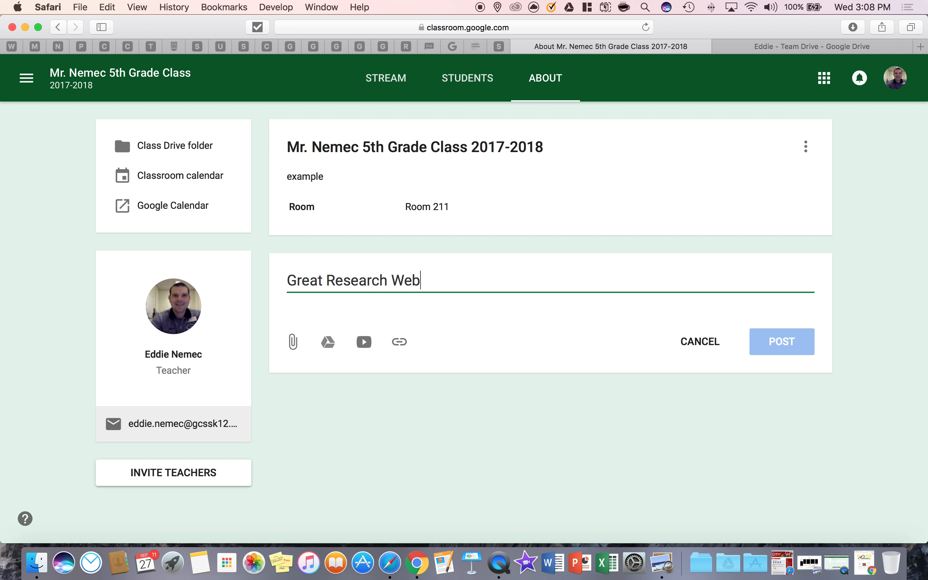
click(410, 349)
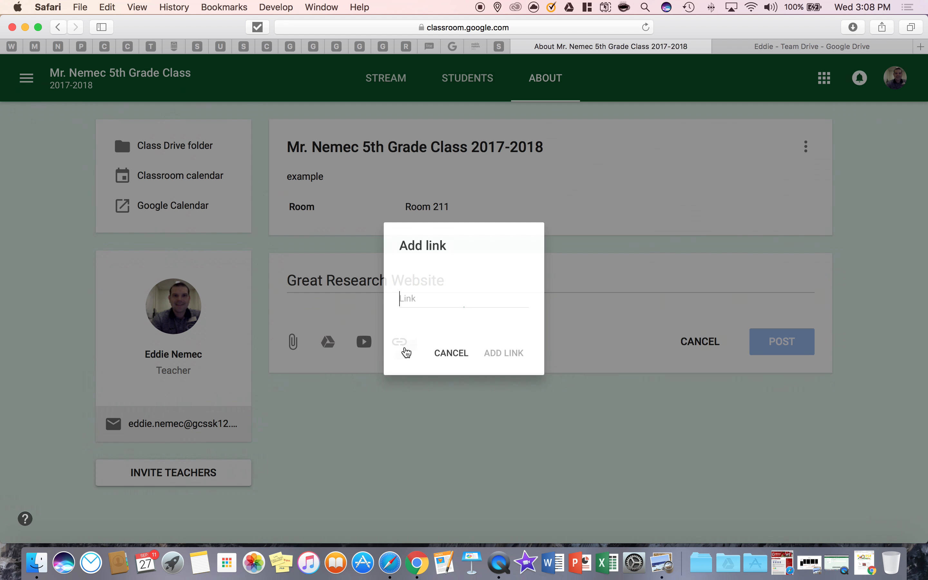
text(www.google.com)
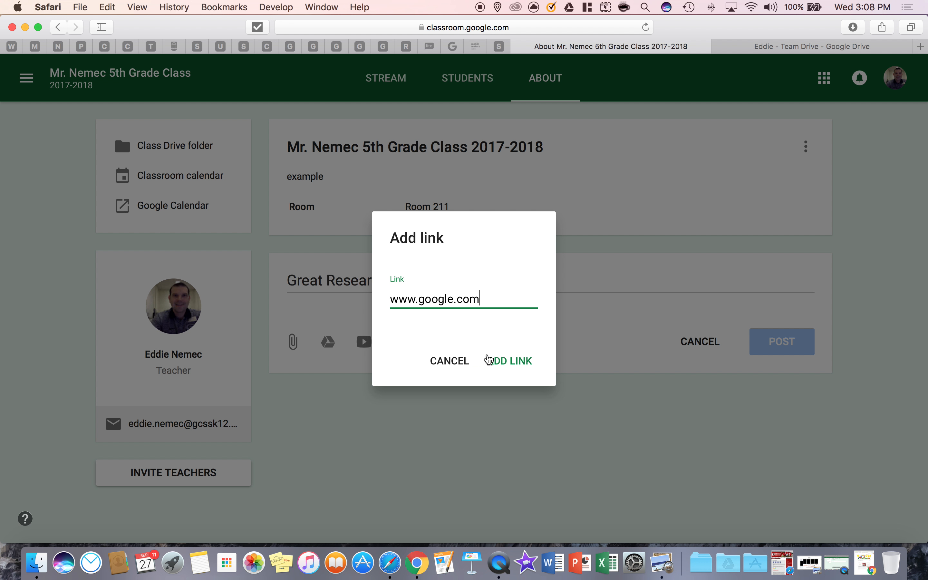
click(490, 360)
click(769, 399)
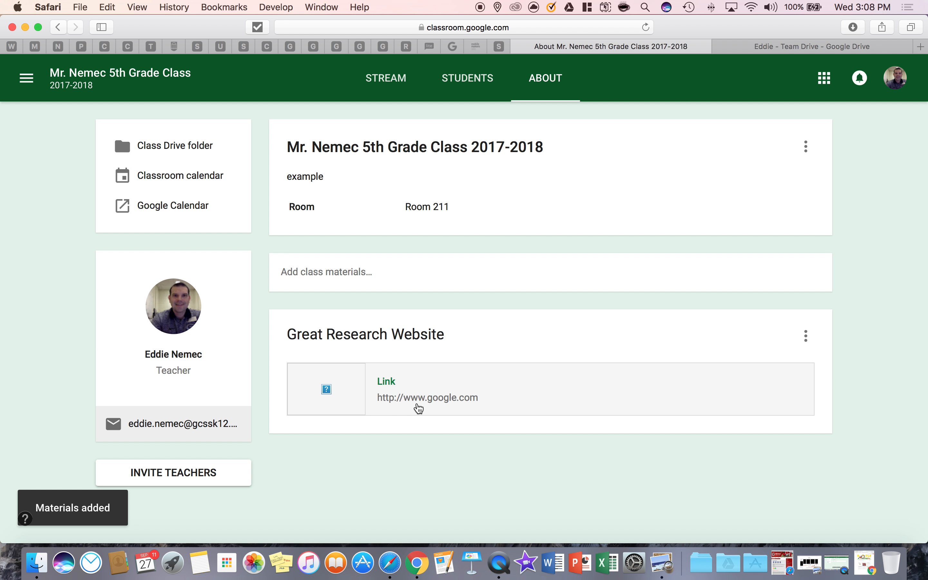
- Start another class material on the About page and title it "Class Resources"
click(398, 276)
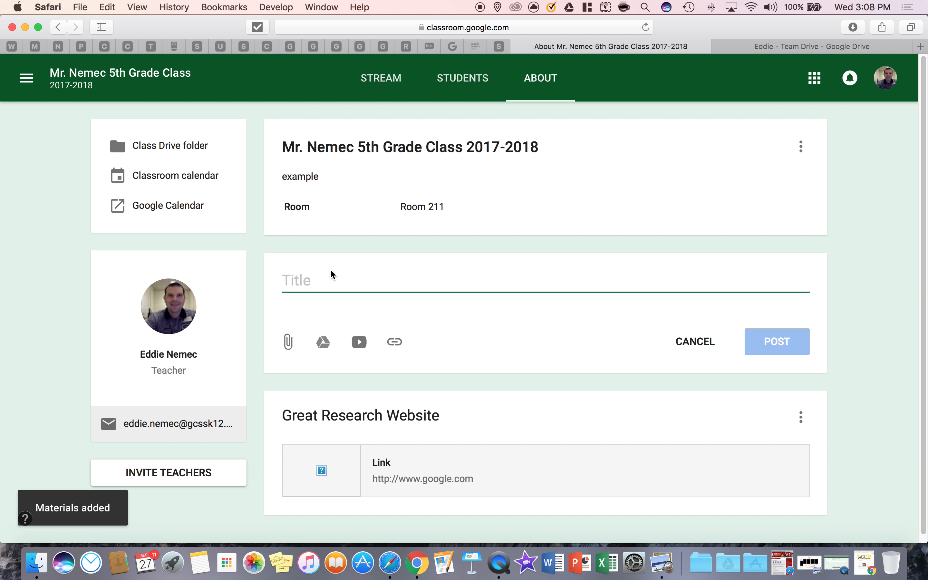
text(Class)
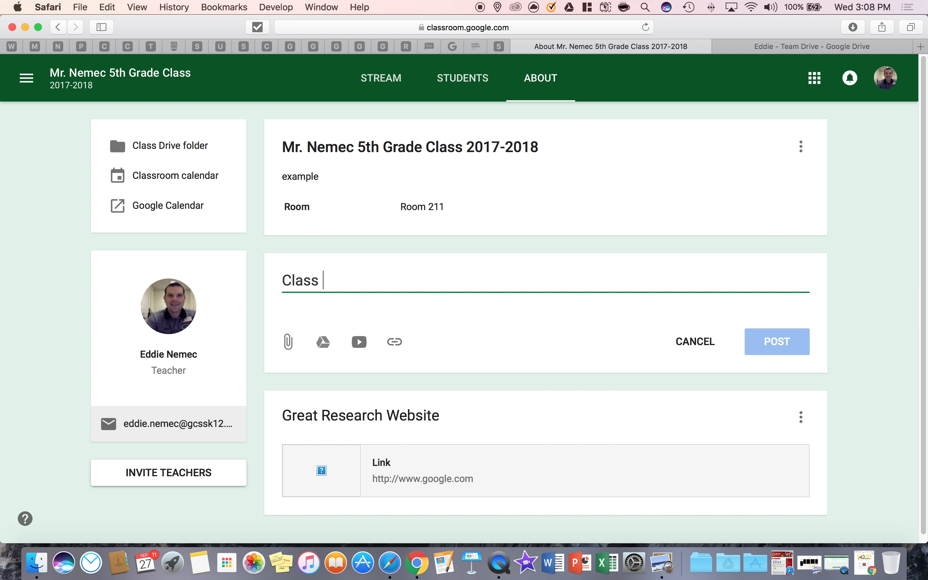
text( Resources)
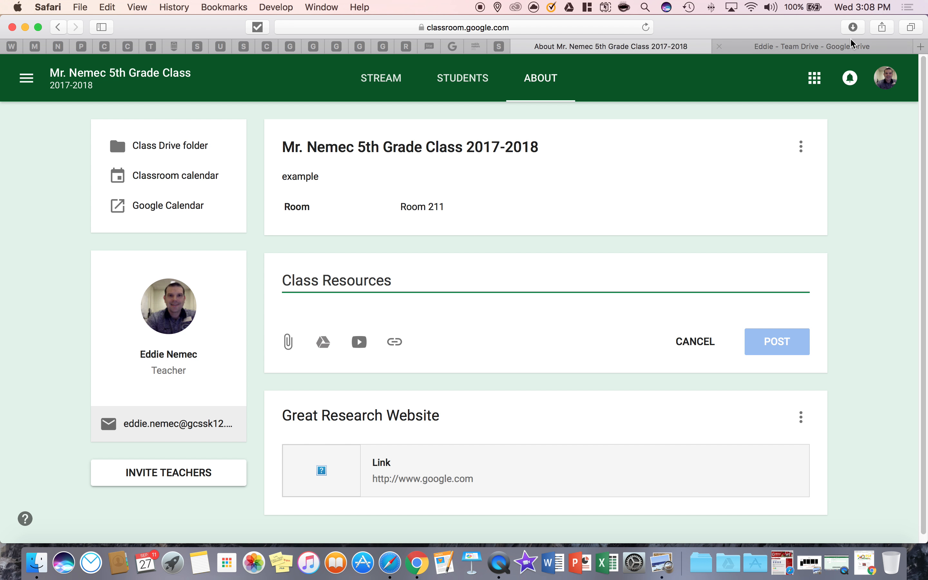
- Open Google Drive in a new browser tab by way of the Google home page
click(922, 47)
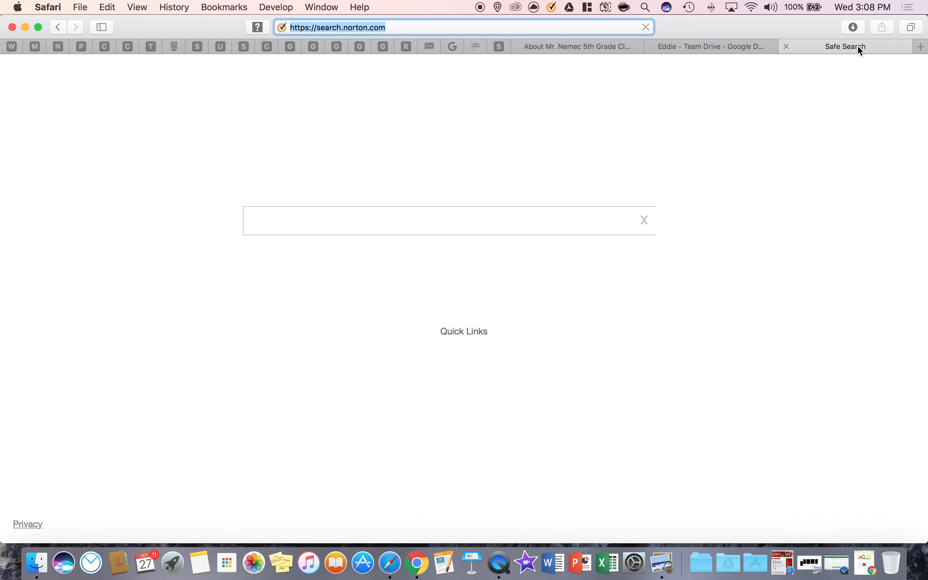
text(go)
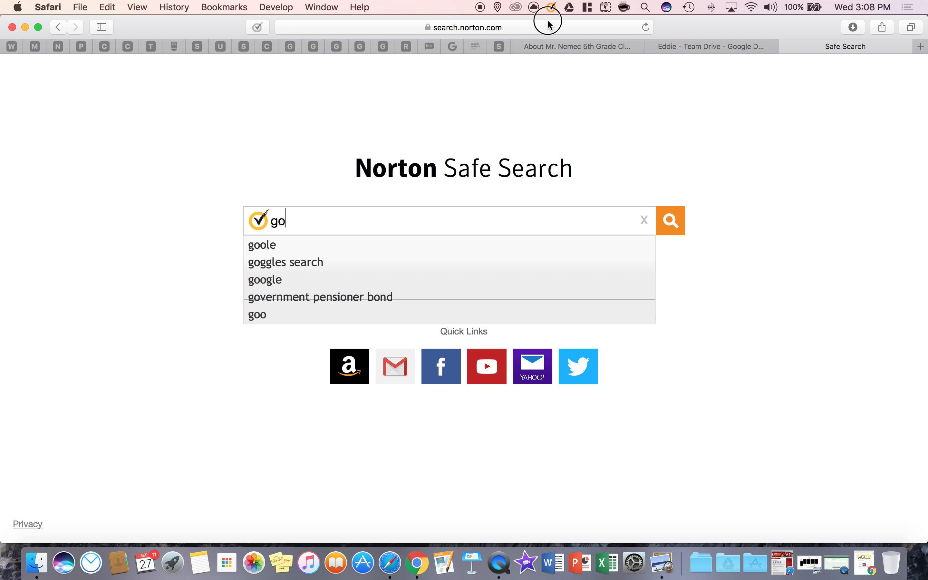
click(546, 24)
text(google)
key(Return)
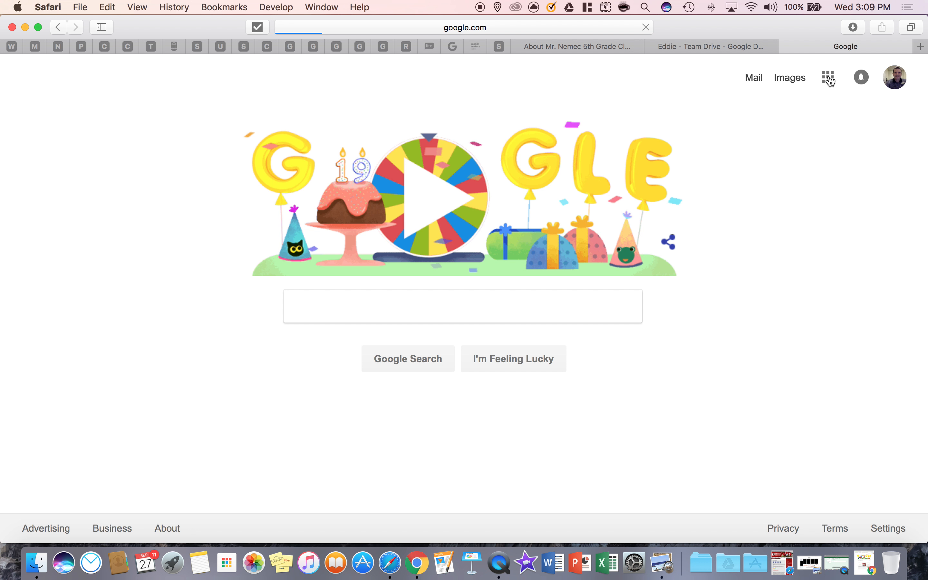
click(830, 81)
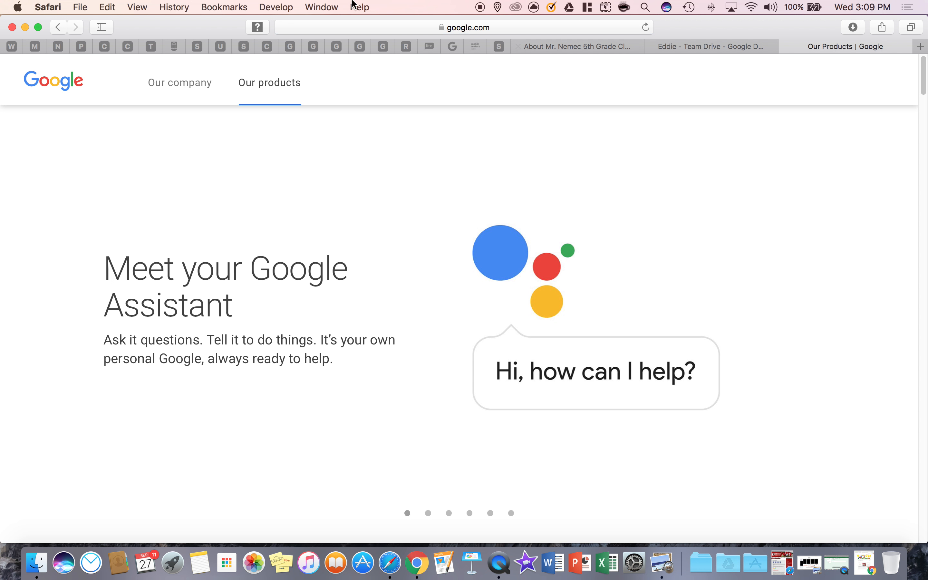
click(61, 28)
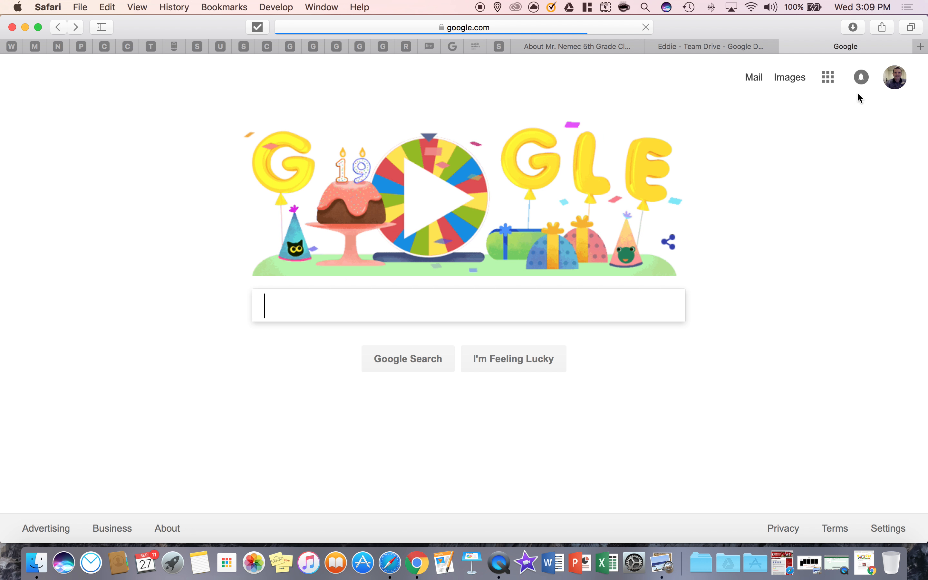
click(828, 77)
click(803, 219)
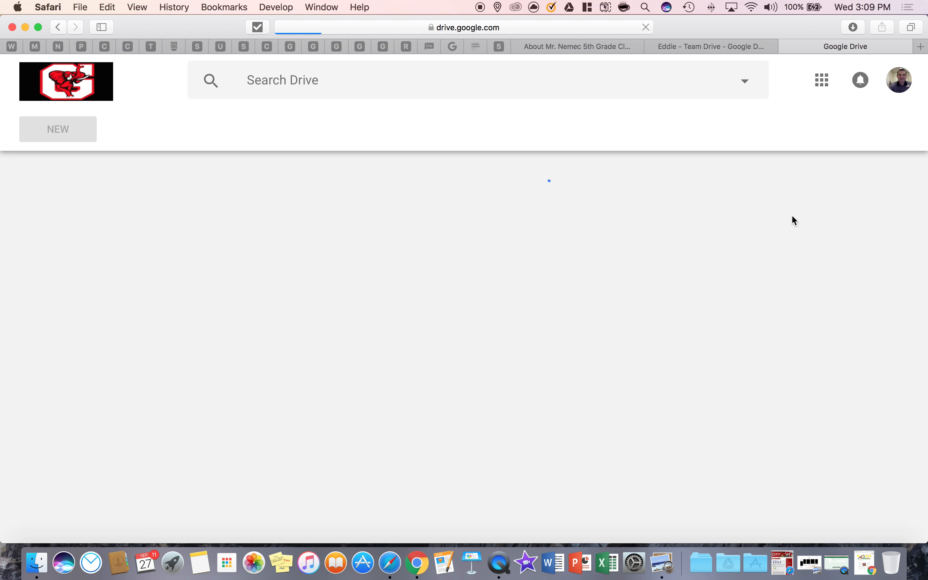
- Create a folder named "Google Classroom Assignment Folder" in My Drive
click(83, 133)
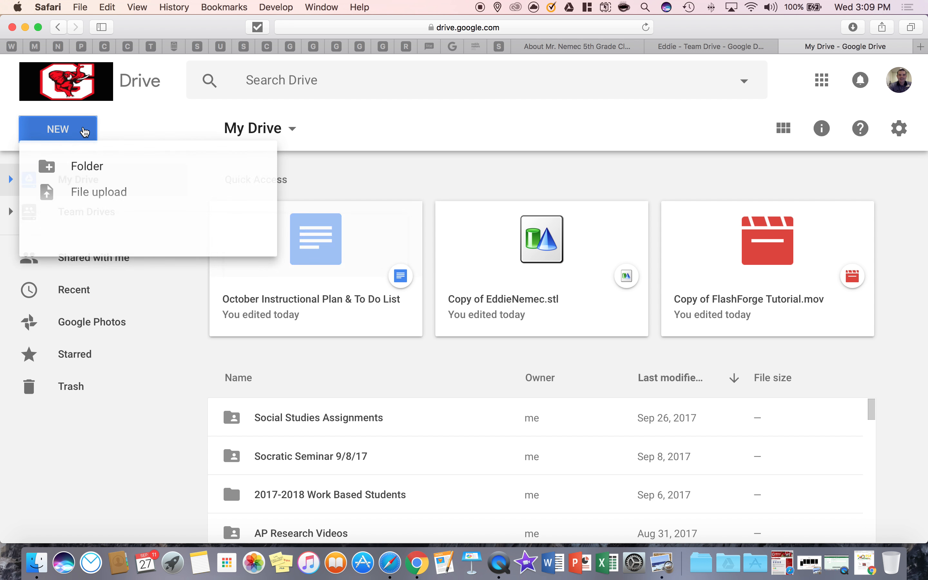
click(87, 173)
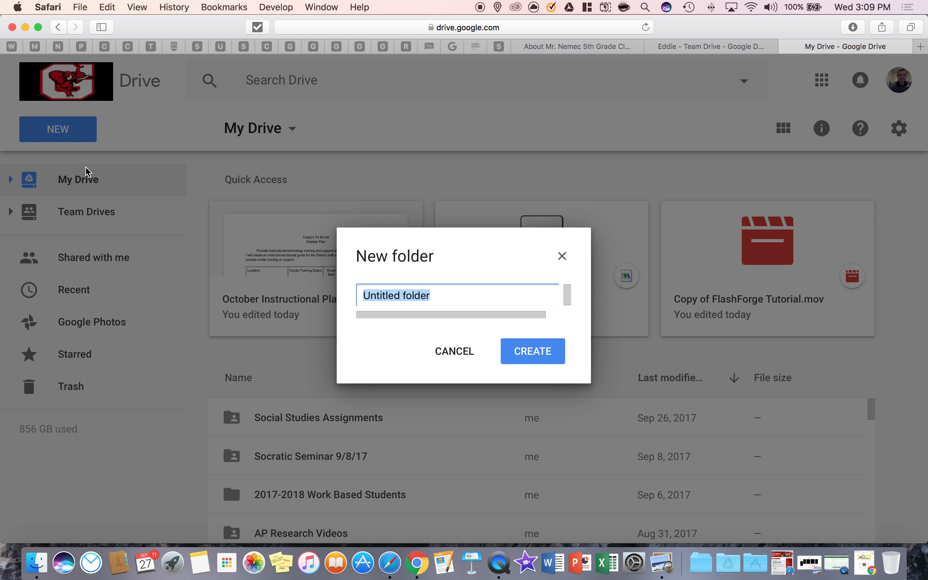
text(Google Class)
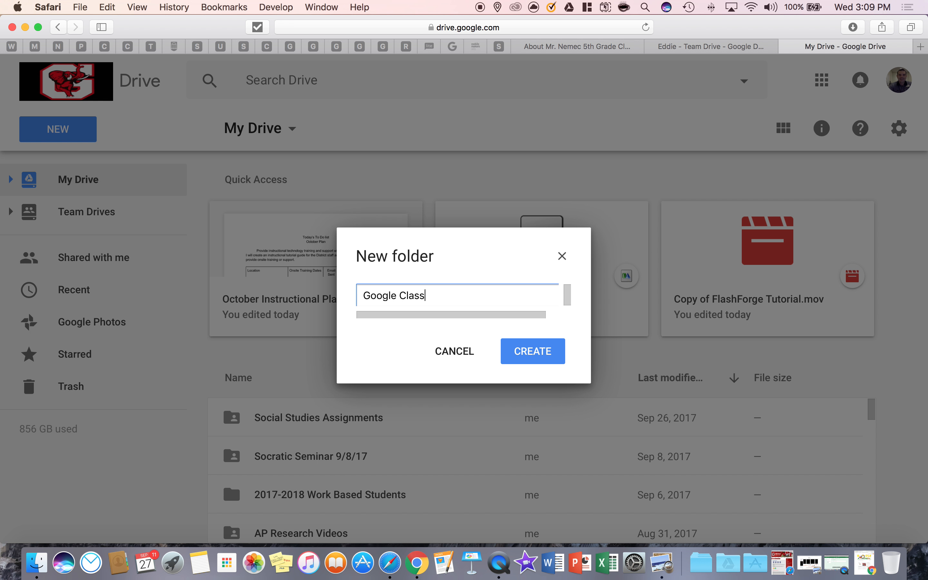
text(room Assignment Folder)
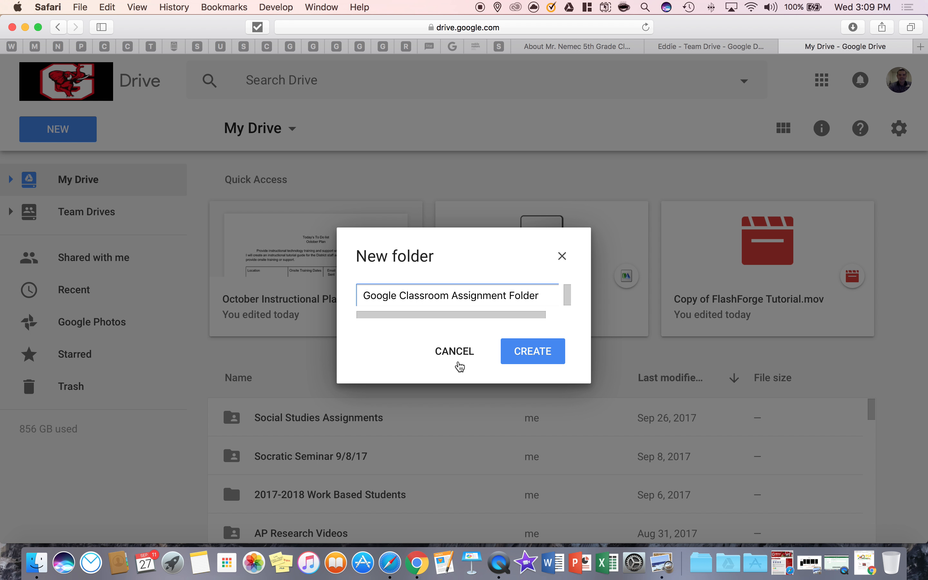
click(529, 352)
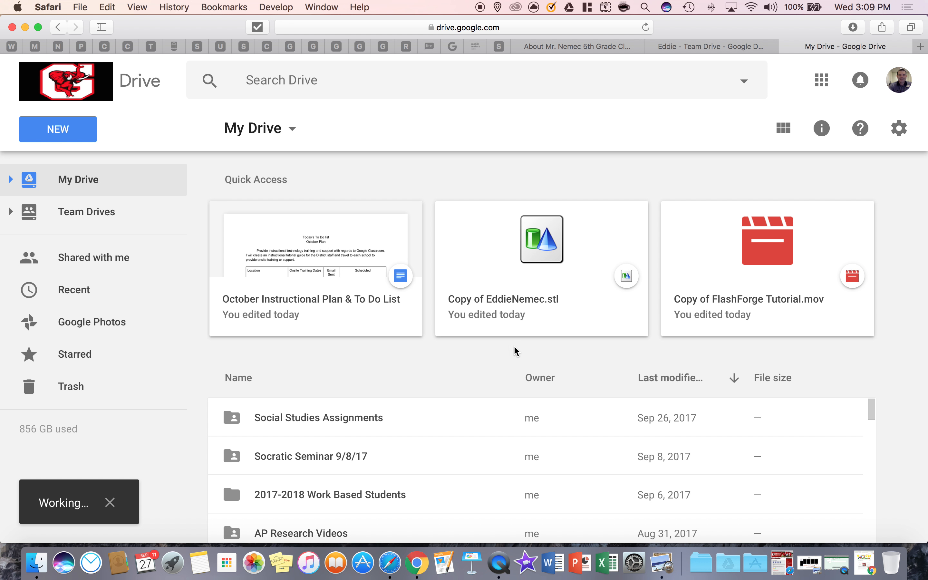
- Open the Google Classroom Assignment Folder and create a subfolder named "Homework" in it
double_click(377, 417)
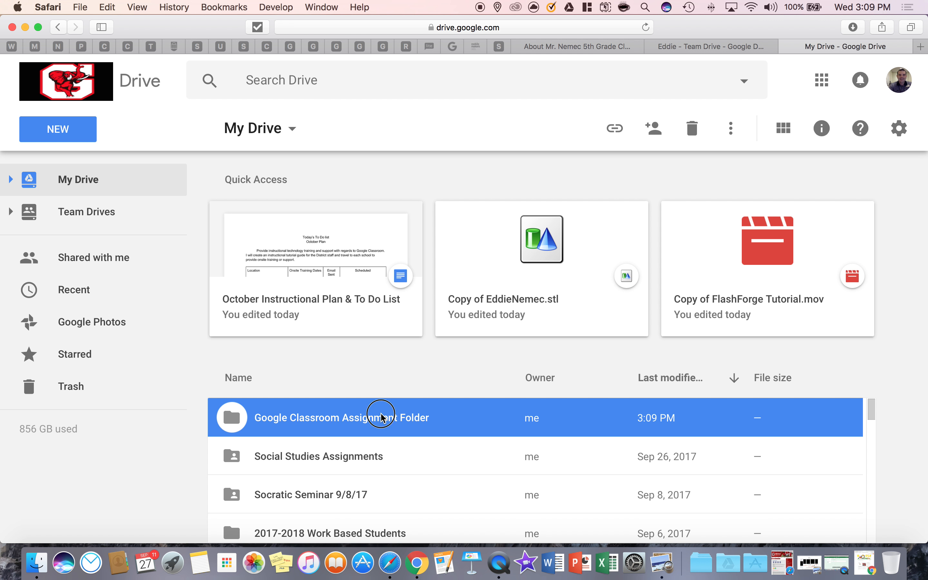
right_click(301, 273)
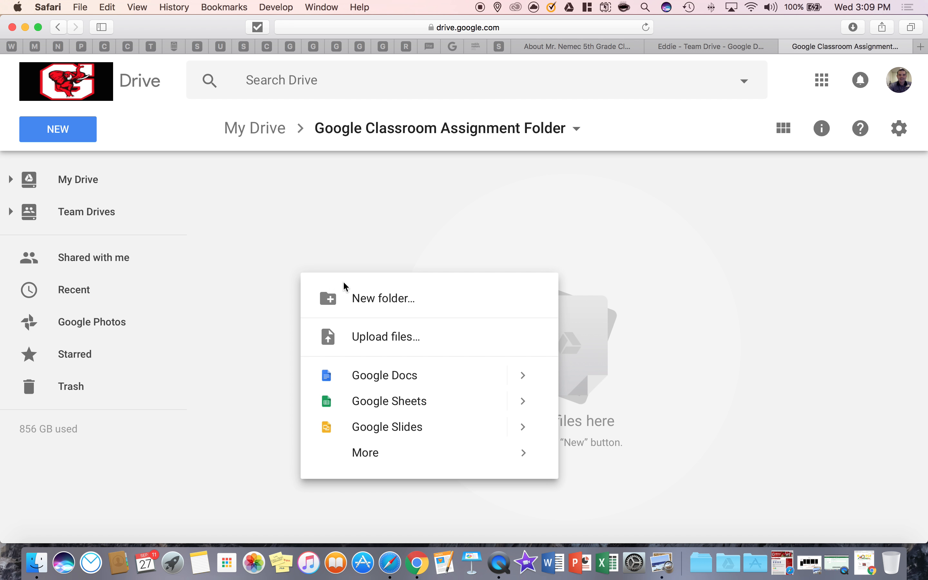
click(366, 299)
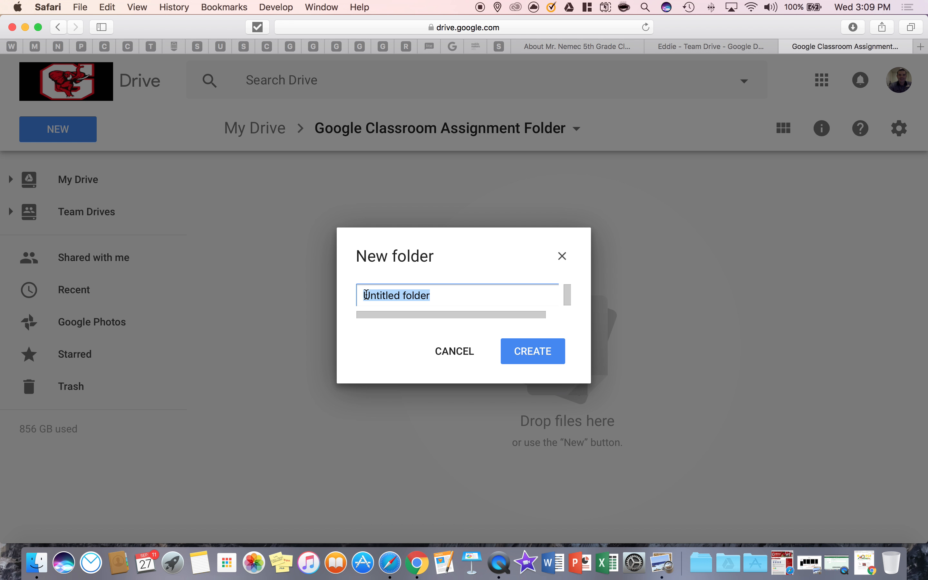
text(Homework)
key(Return)
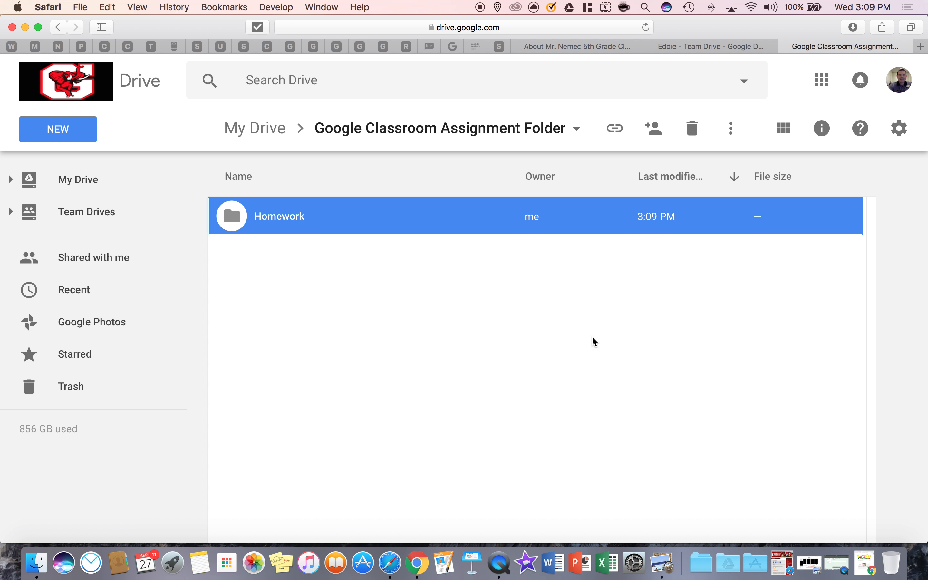
- Add a subfolder named "Review Guides" alongside the Homework folder
right_click(494, 326)
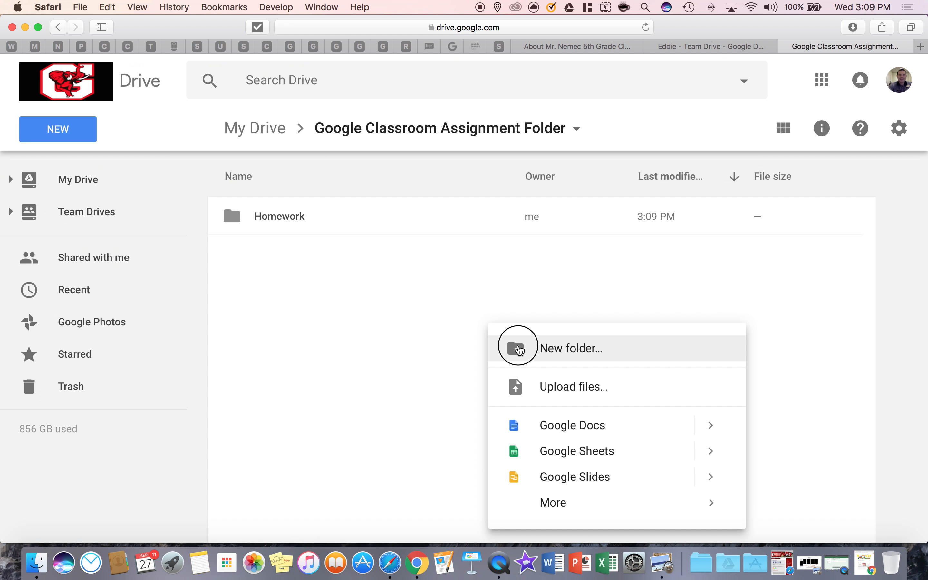
click(516, 347)
text(Review )
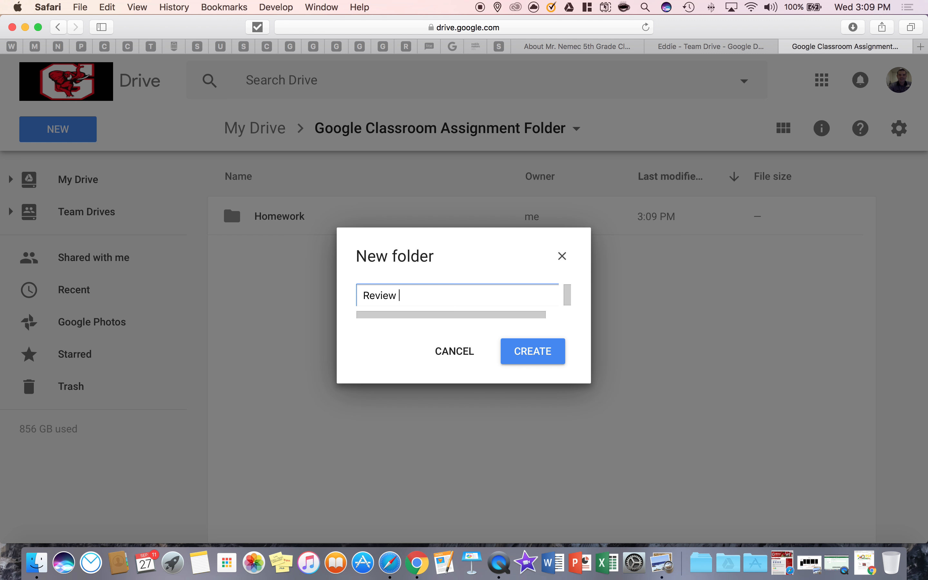
text(Guides)
key(Return)
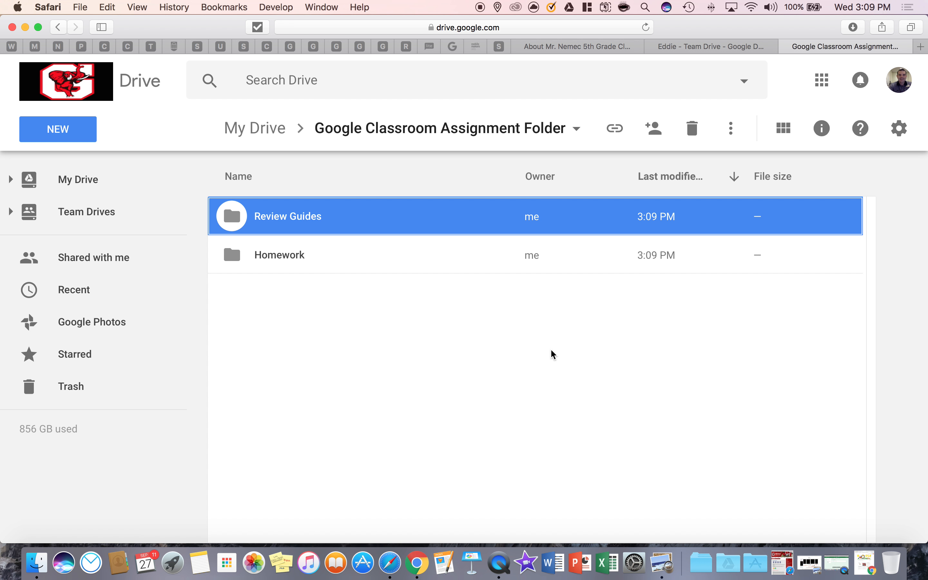
- Add a third subfolder named "Instructional Videos" to the Google Classroom Assignment Folder
right_click(452, 358)
click(505, 177)
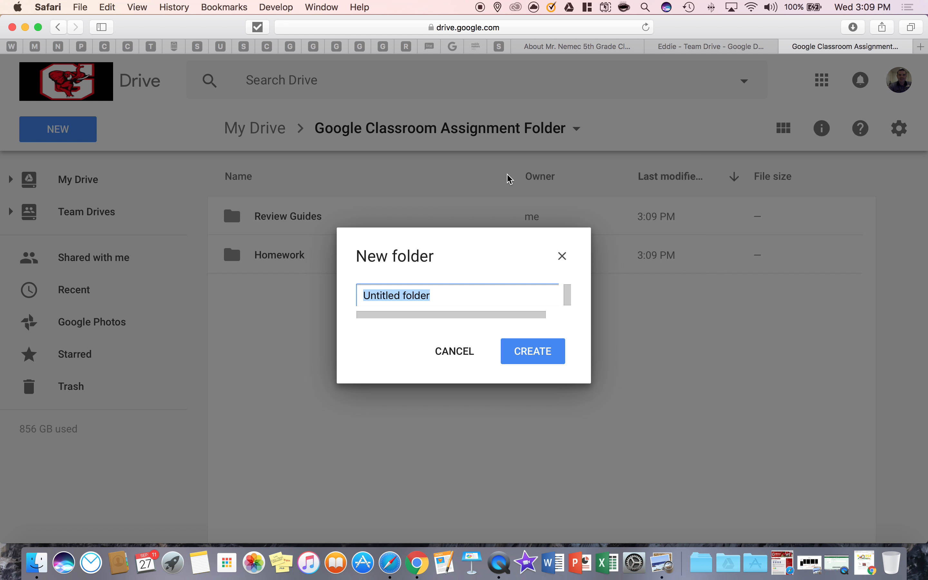
text(Instructional Videos)
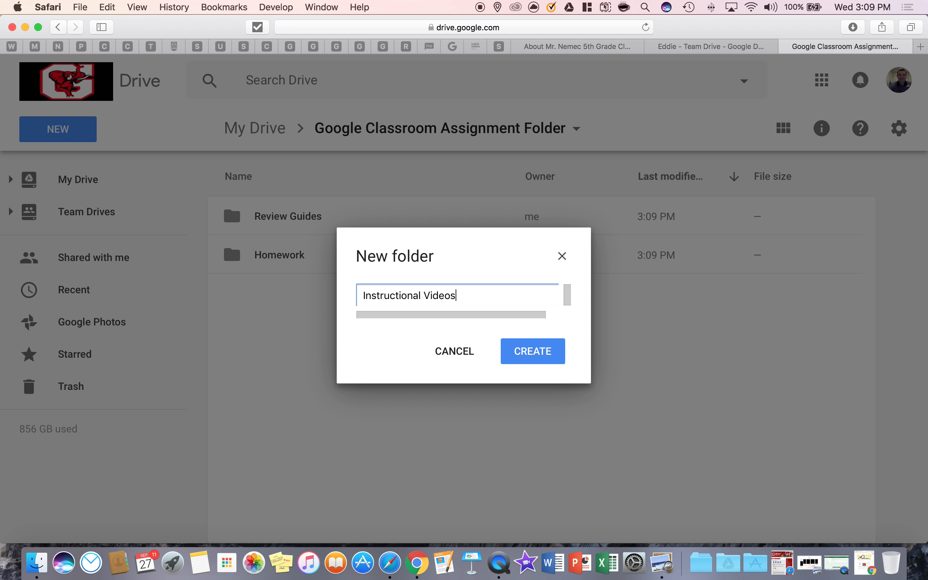
key(Return)
click(571, 394)
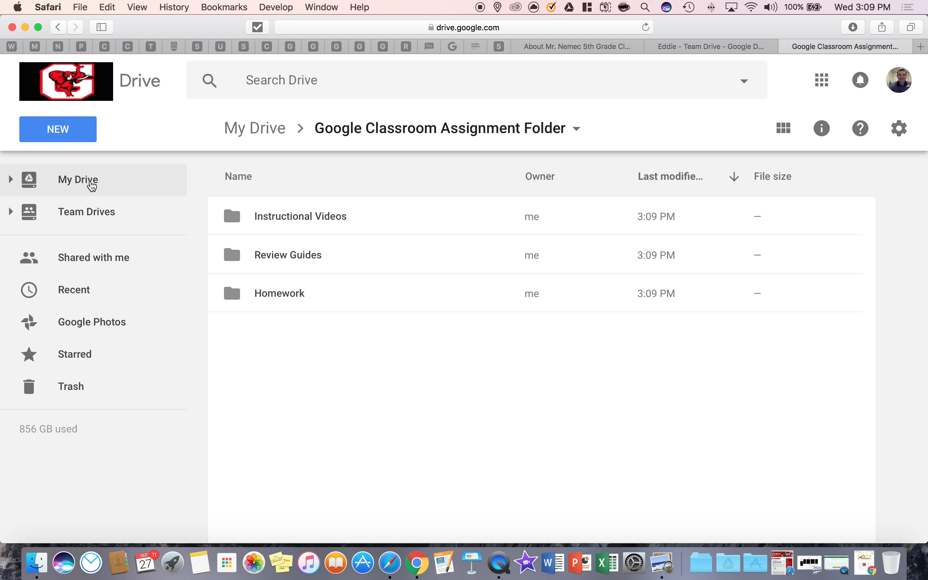
- Return to My Drive, turn on link sharing for the Google Classroom Assignment Folder and copy its shareable link
click(251, 128)
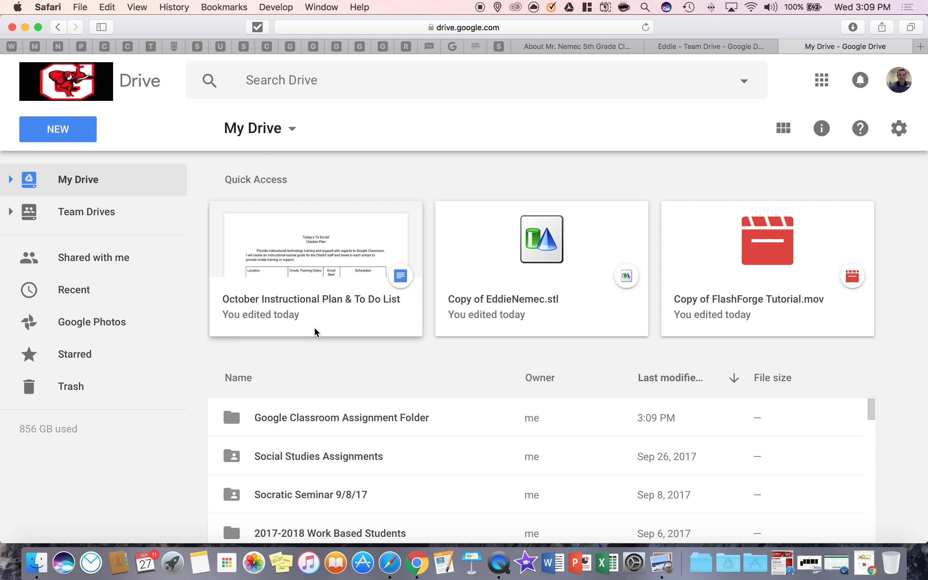
right_click(313, 417)
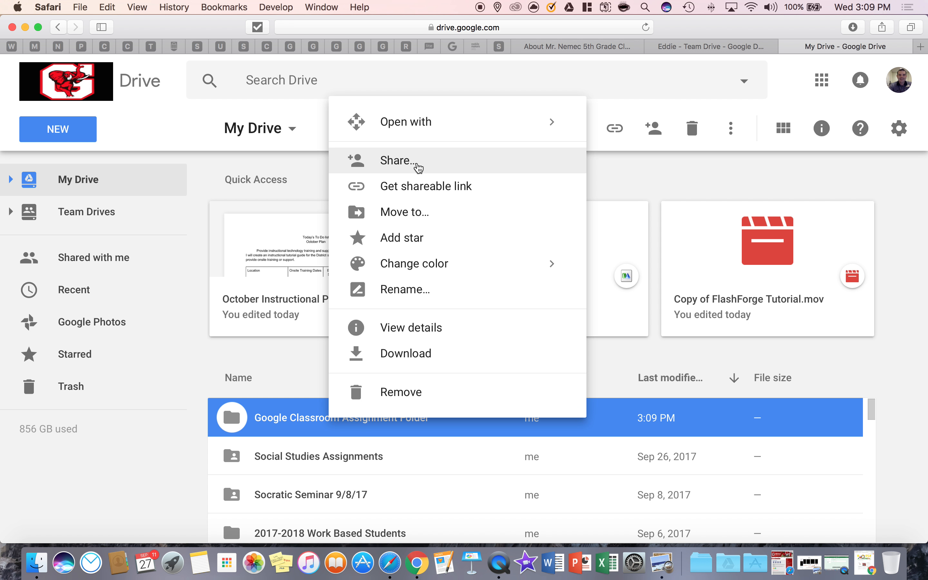
click(418, 168)
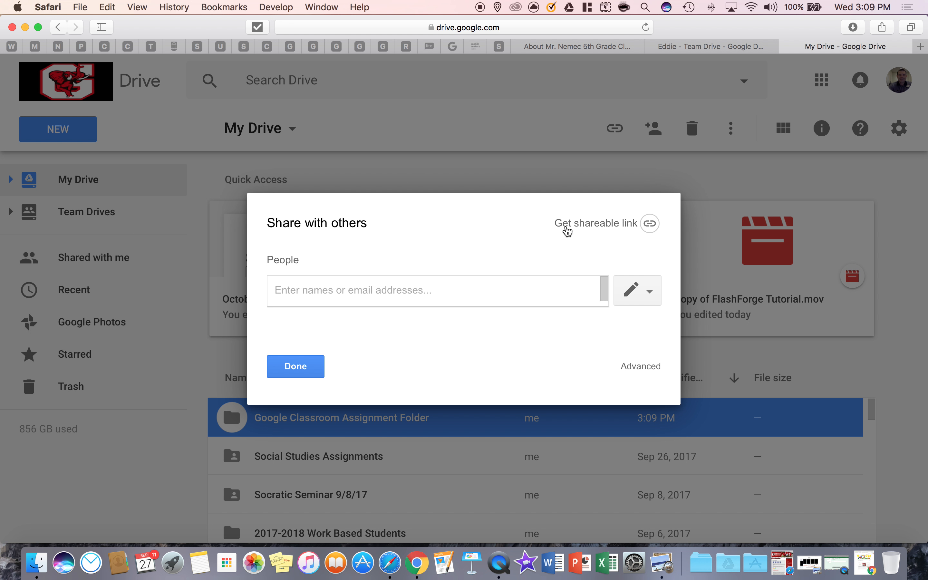
click(645, 227)
right_click(425, 316)
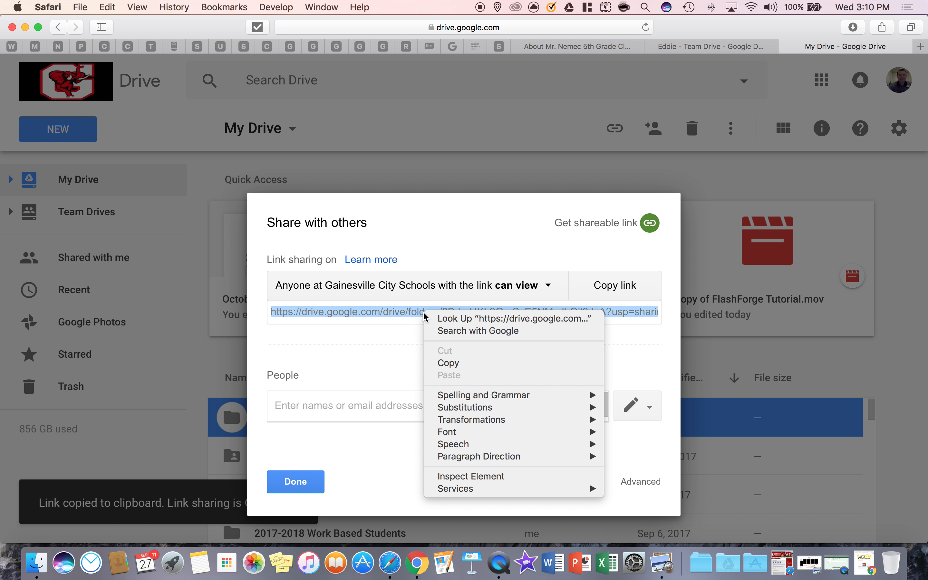
click(487, 363)
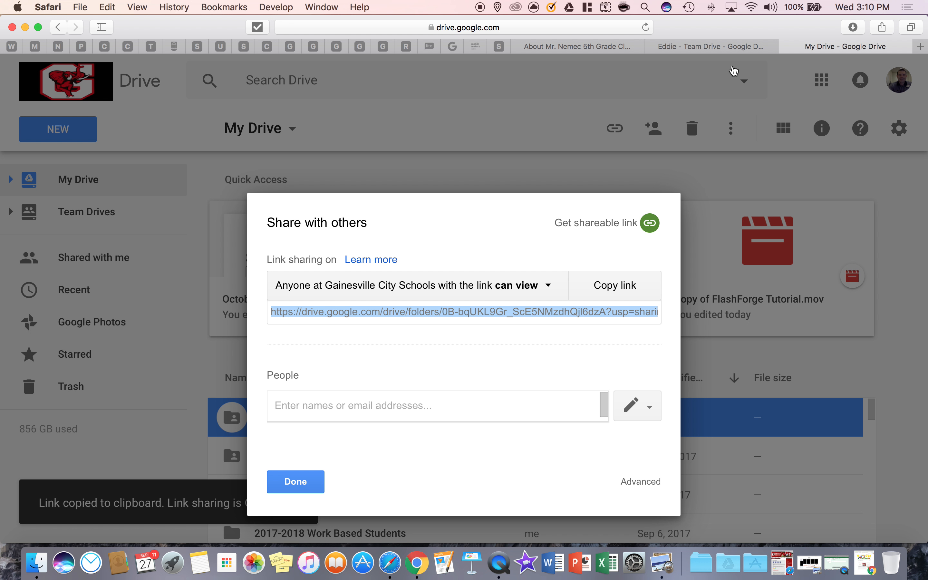
- Switch back to Google Classroom, attach the copied Drive folder link to the Class Resources material and post it
click(577, 47)
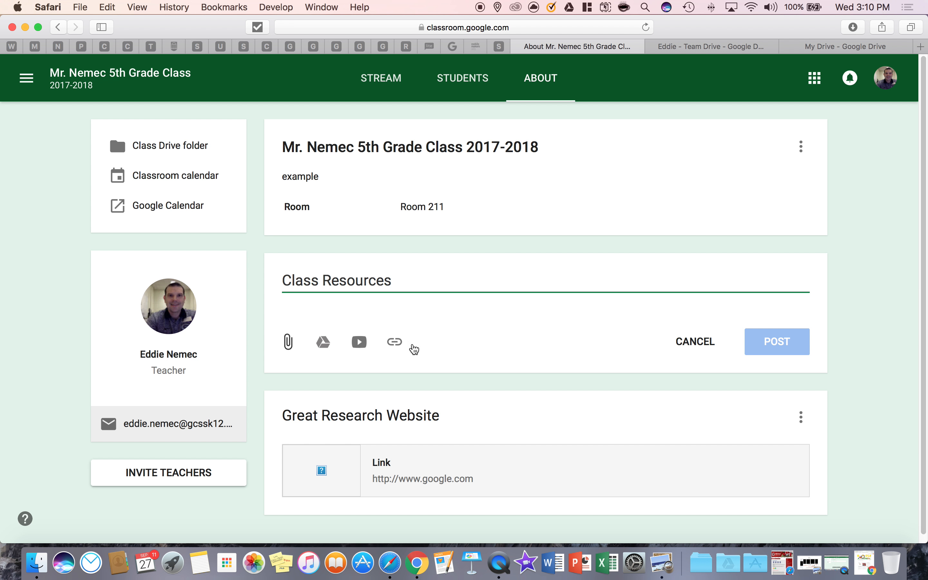
click(395, 341)
right_click(410, 304)
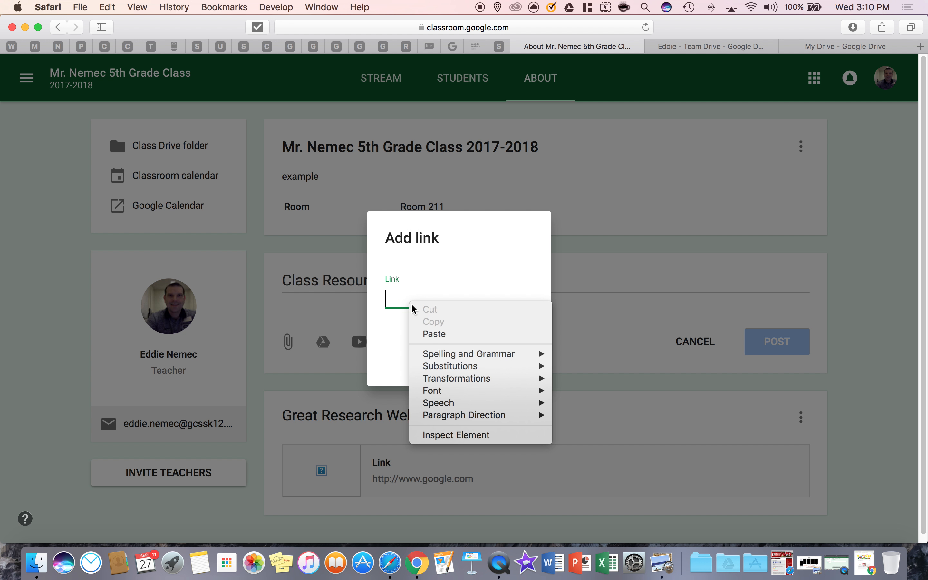
click(431, 330)
click(522, 363)
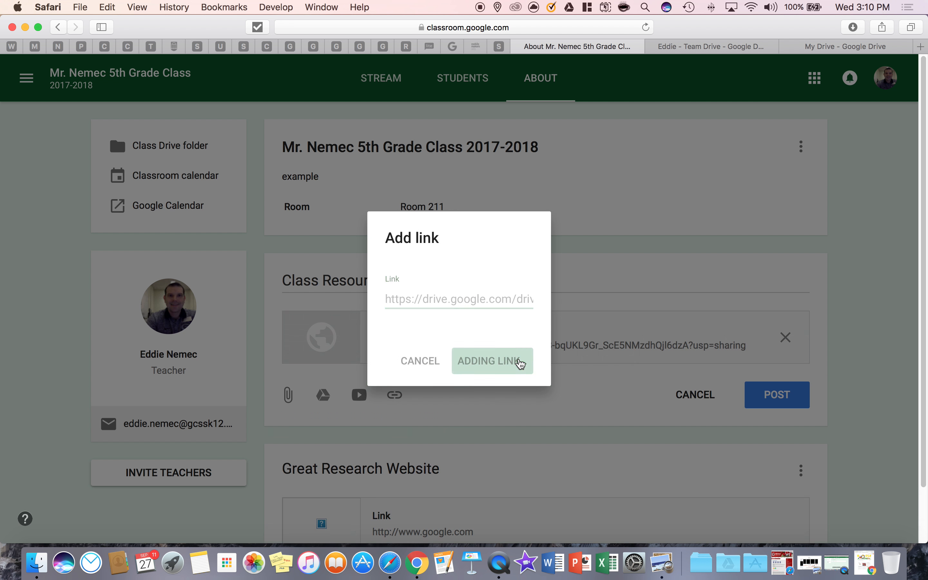
click(777, 399)
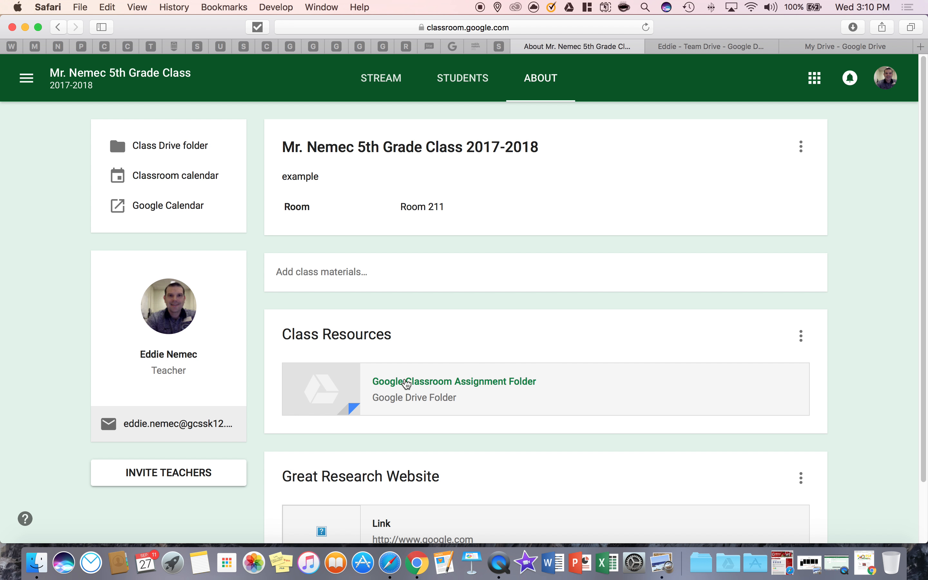
- Try to attach the Google Classroom Assignment Folder from My Drive to a new class material, browsing into Instructional Videos, and discard the draft
click(763, 286)
click(325, 347)
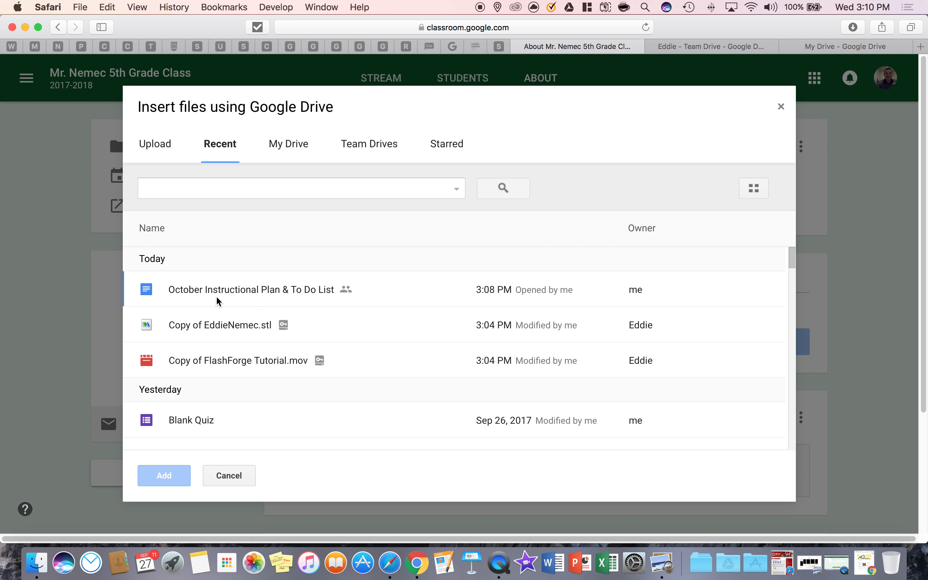
click(289, 144)
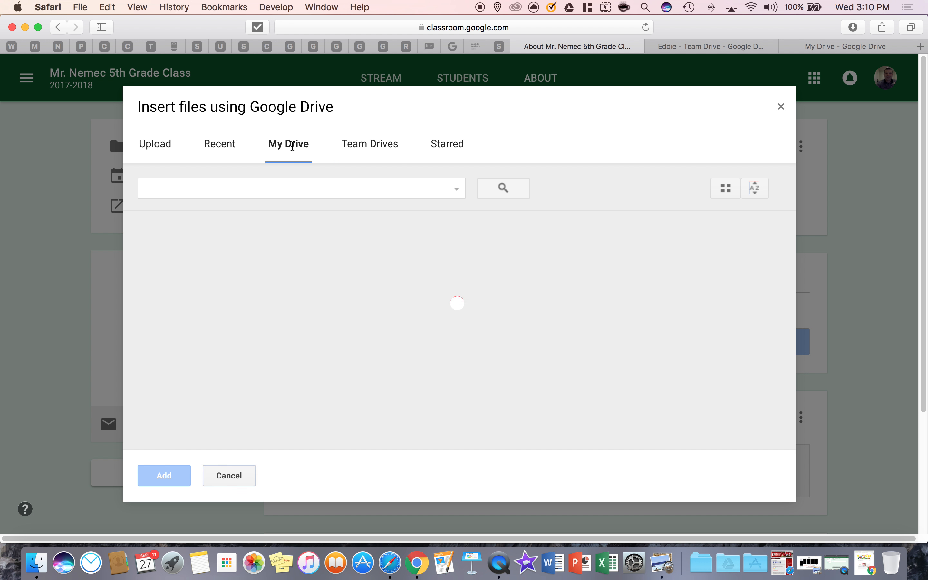
scroll(291, 302, down, 5)
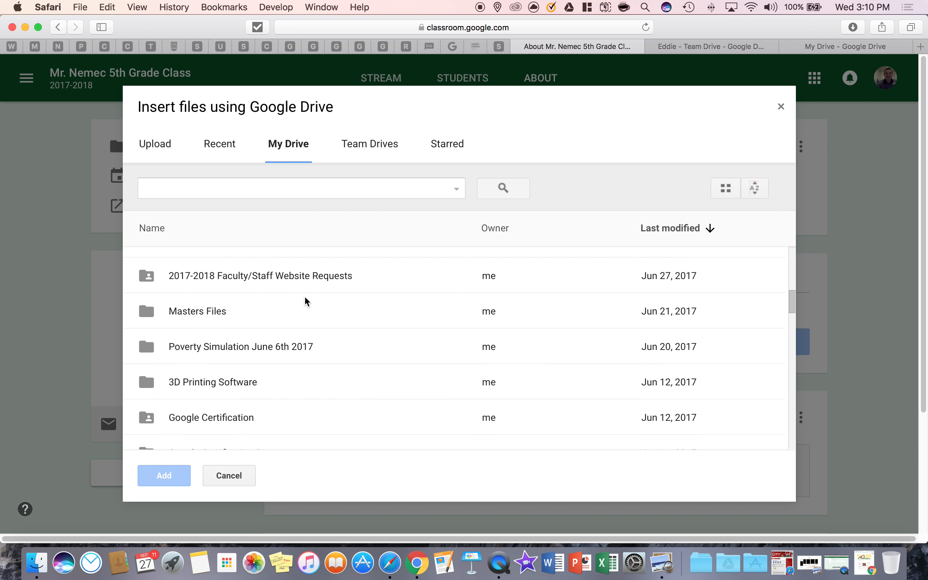
scroll(307, 300, up, 5)
click(649, 232)
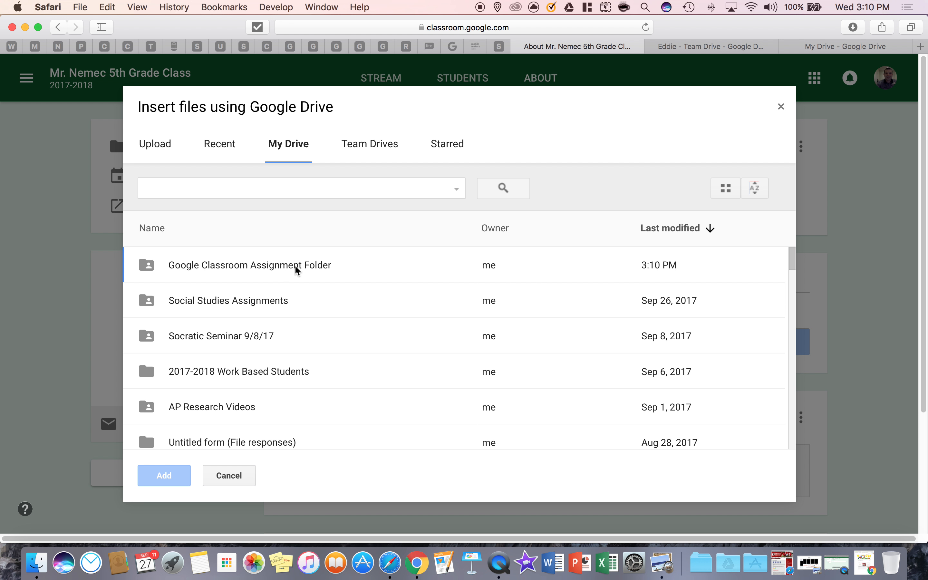
click(247, 266)
click(248, 266)
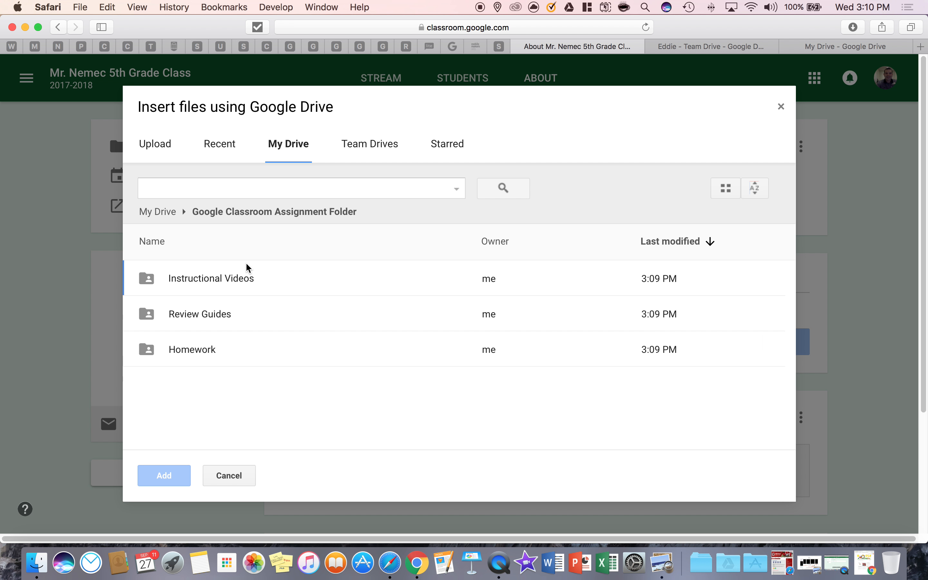
double_click(207, 290)
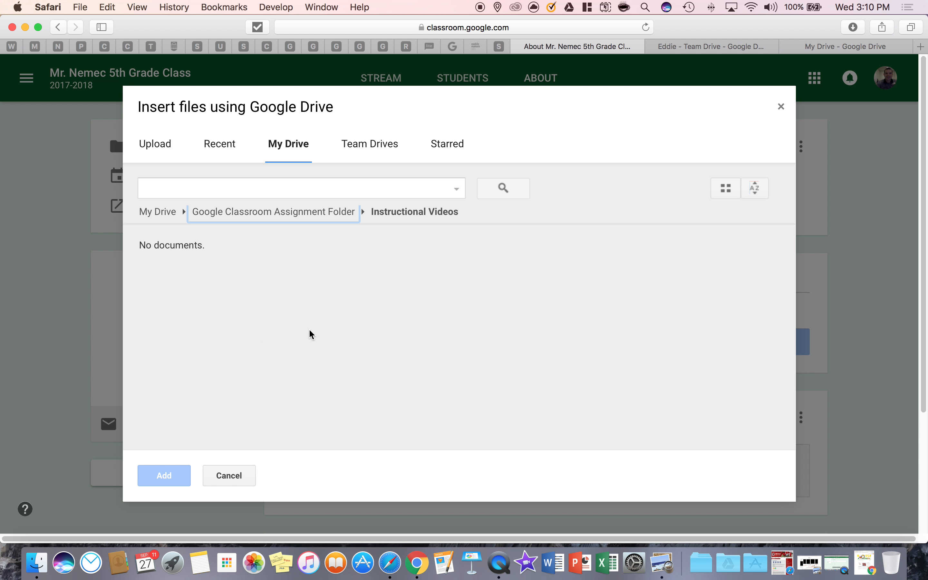
click(781, 107)
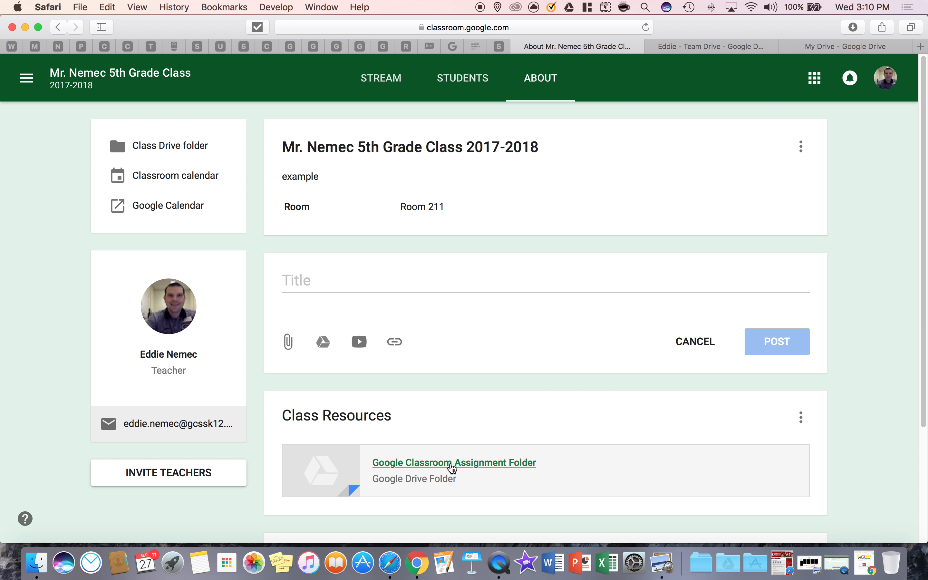
click(672, 345)
scroll(553, 404, down, 2)
scroll(553, 393, up, 2)
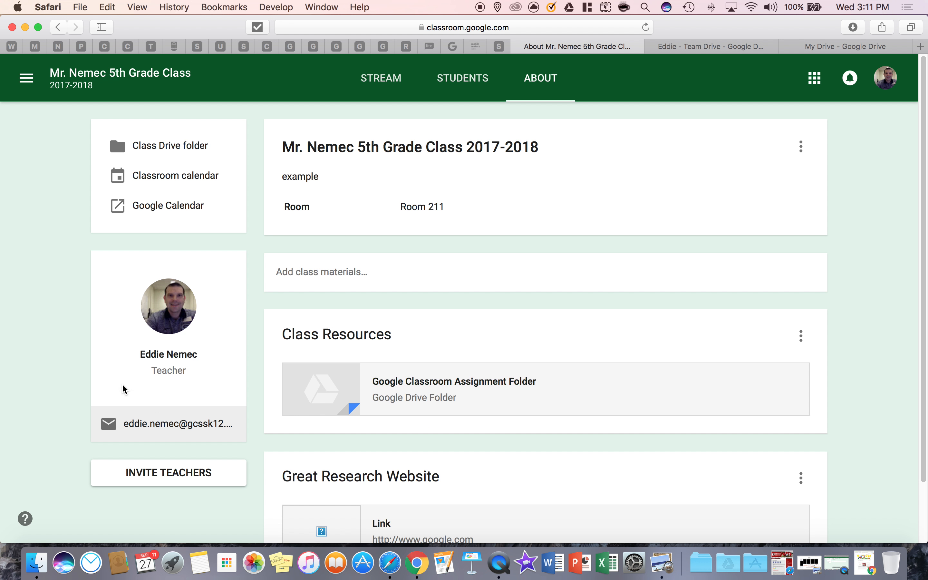